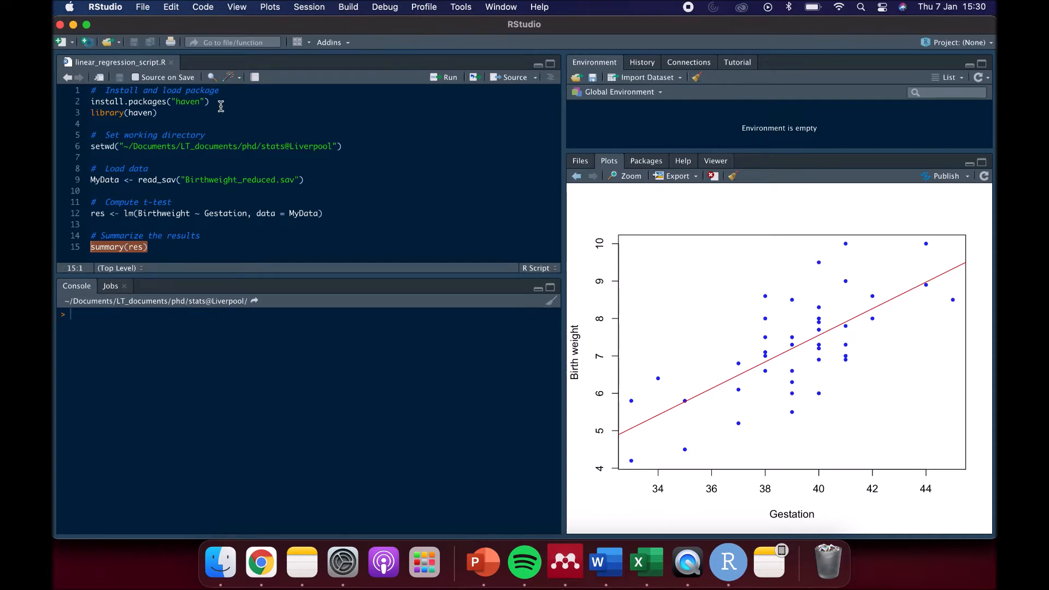
- Run the script line library(haven) to load the haven package
{"action": "left_click_drag", "start_coordinate": [220, 104], "coordinate": [89, 102]}
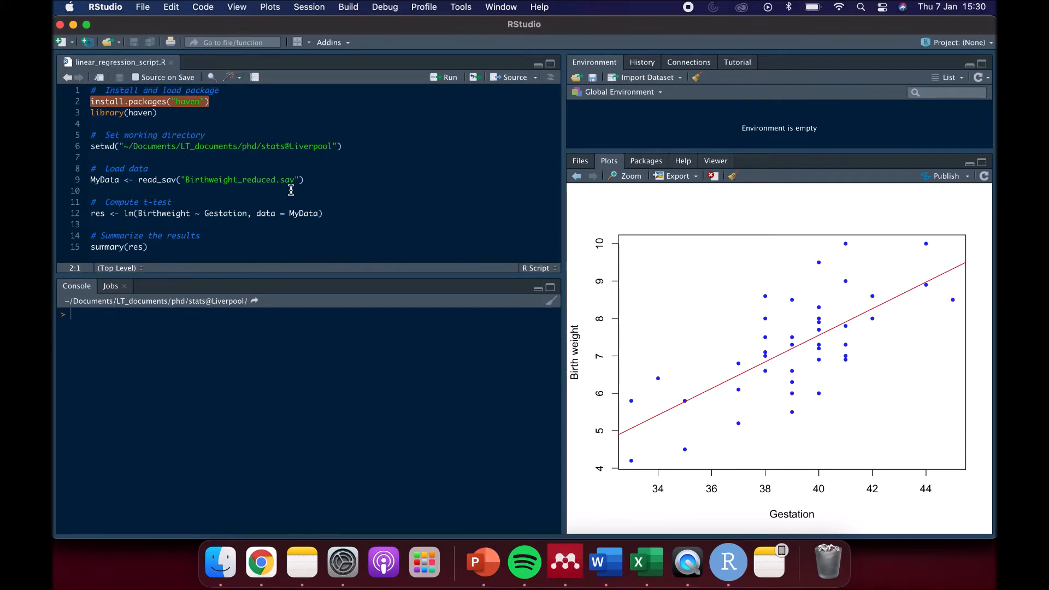
{"action": "left_click", "coordinate": [189, 119]}
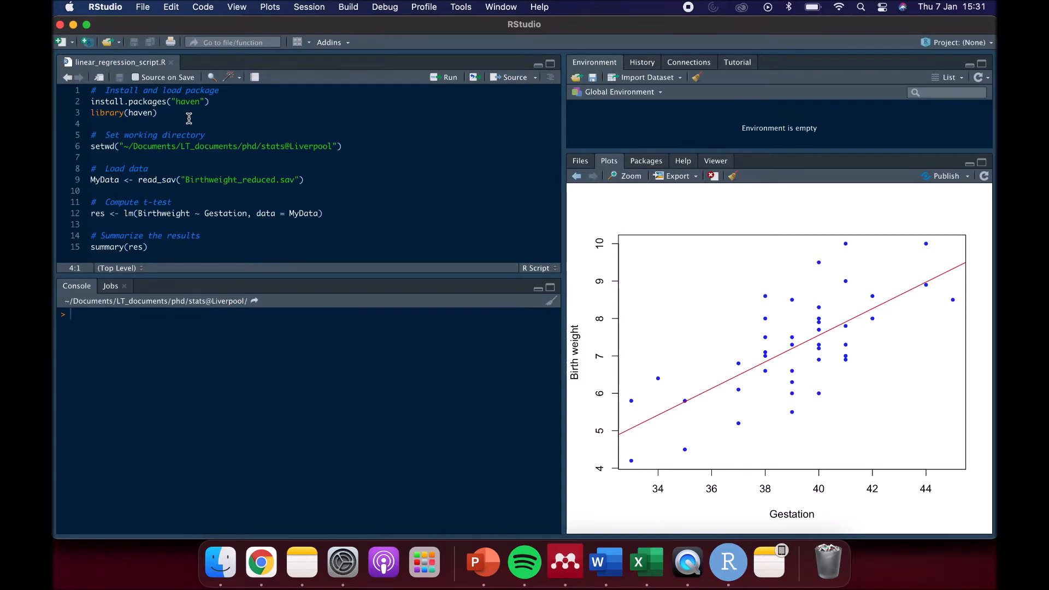
{"action": "left_click", "coordinate": [168, 114]}
{"action": "left_click_drag", "start_coordinate": [168, 114], "coordinate": [77, 116]}
{"action": "key", "text": "super+Return"}
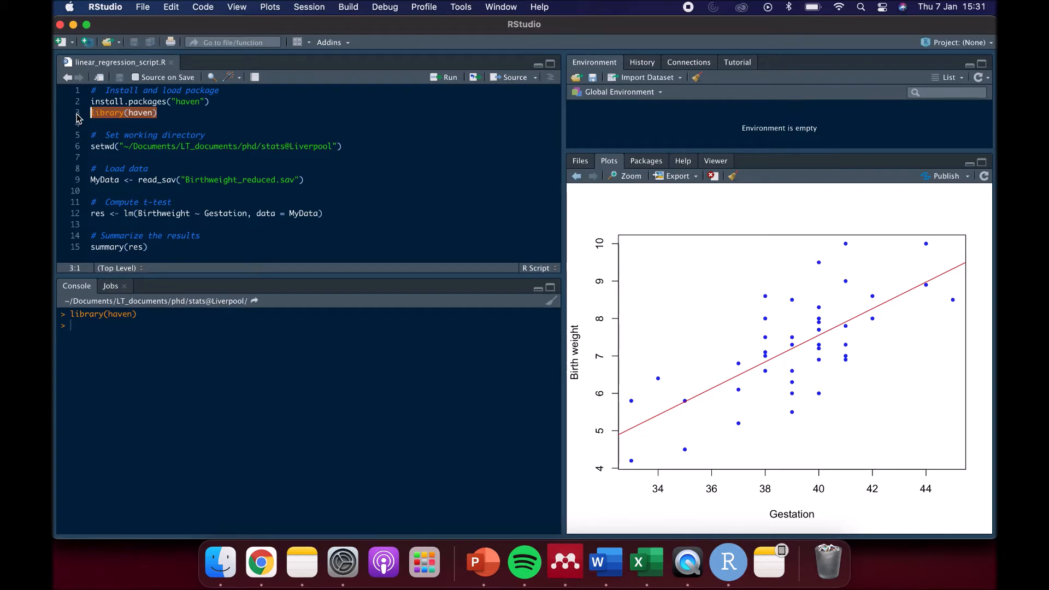
- Run the setwd line of the script to set the working directory to ~/Documents/LT_documents/phd/stats@Liverpool
{"action": "left_click", "coordinate": [128, 157]}
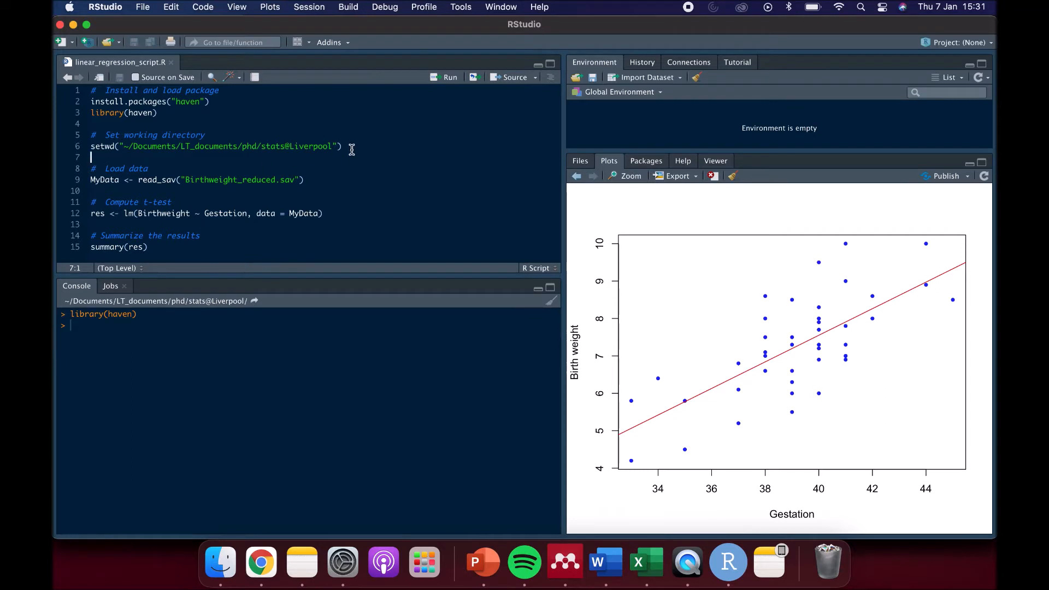
{"action": "left_click_drag", "start_coordinate": [352, 150], "coordinate": [91, 149]}
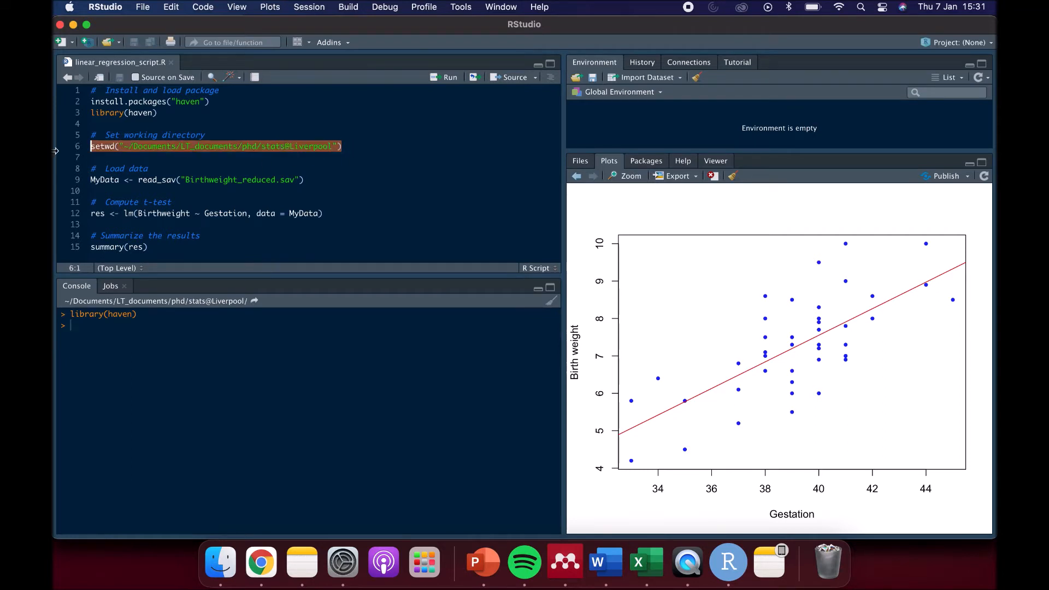
{"action": "key", "text": "super+Return"}
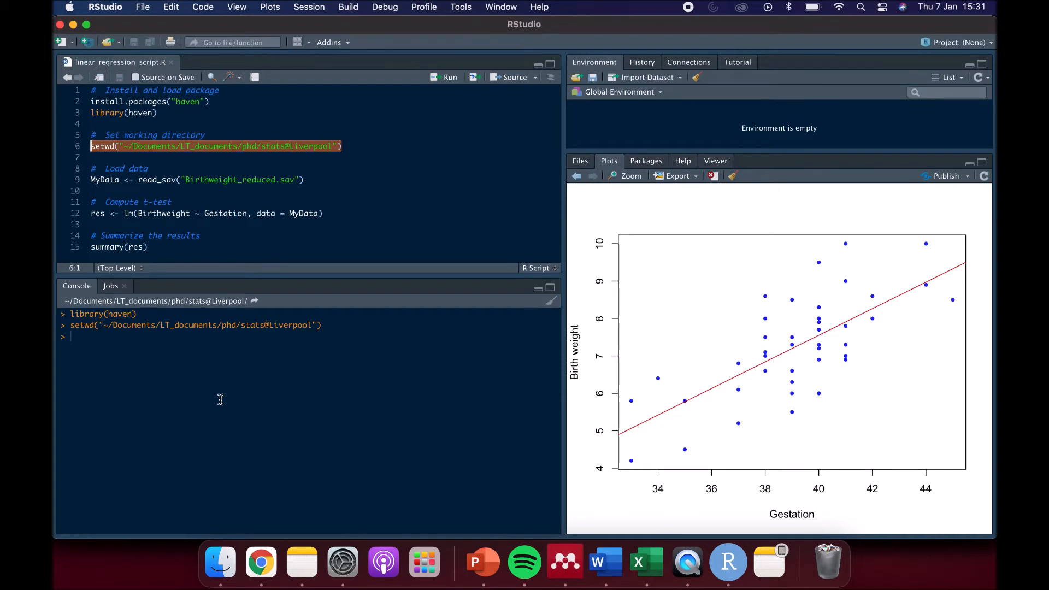
{"action": "left_click", "coordinate": [309, 6]}
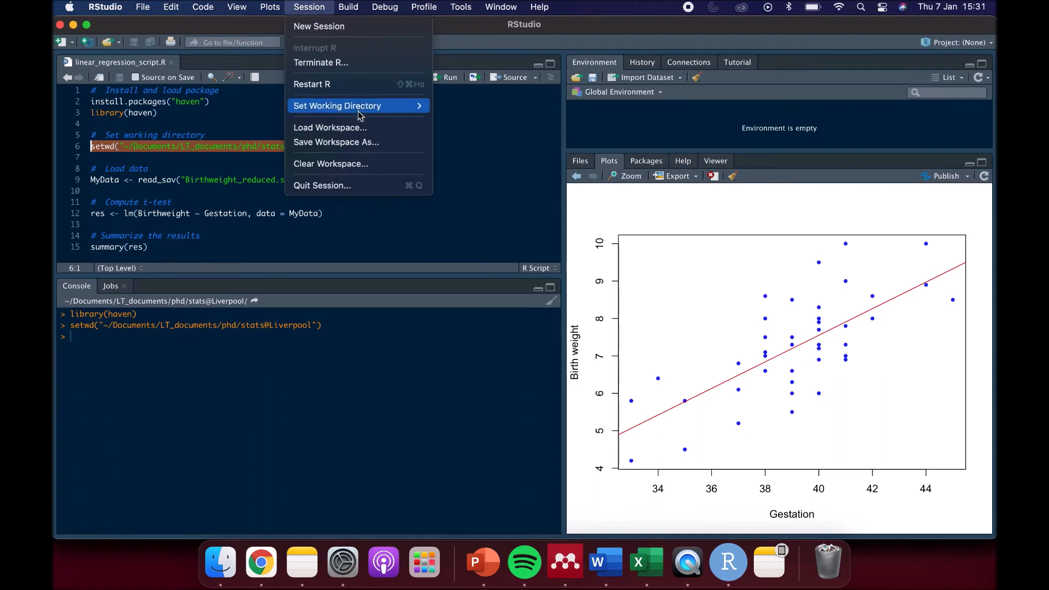
{"action": "mouse_move", "coordinate": [361, 109]}
{"action": "left_click", "coordinate": [511, 142]}
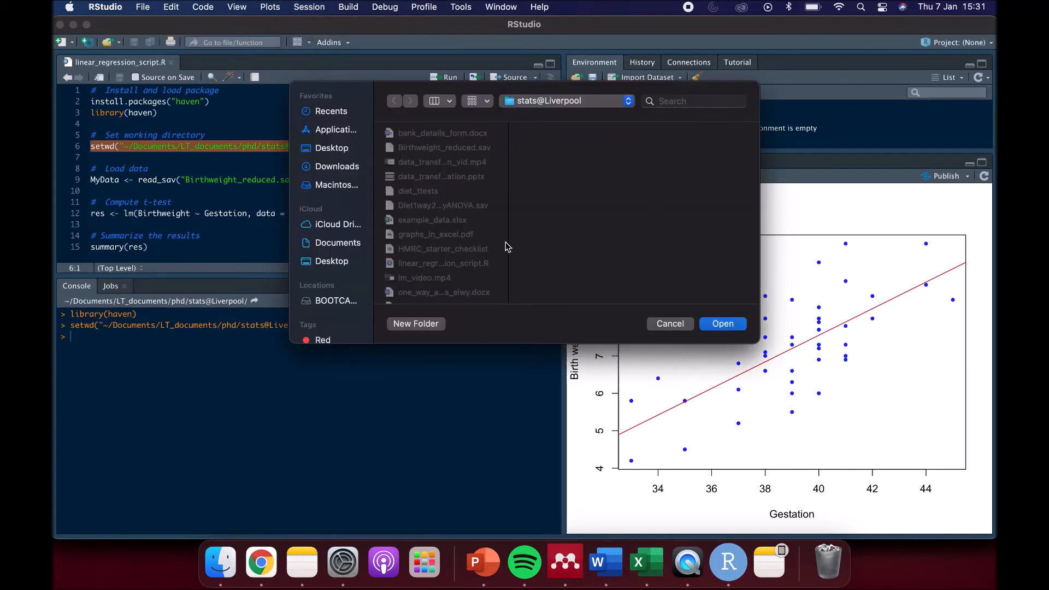
{"action": "left_click", "coordinate": [670, 324]}
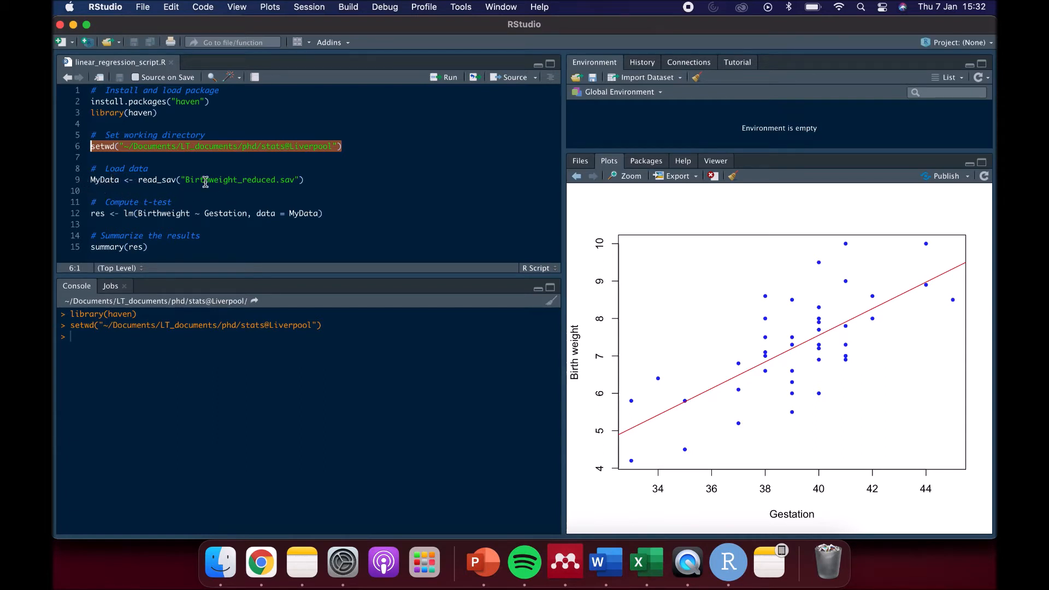
- Run the read_sav line to load Birthweight_reduced.sav into MyData, and open the MyData table for viewing
{"action": "left_click_drag", "start_coordinate": [342, 183], "coordinate": [88, 180]}
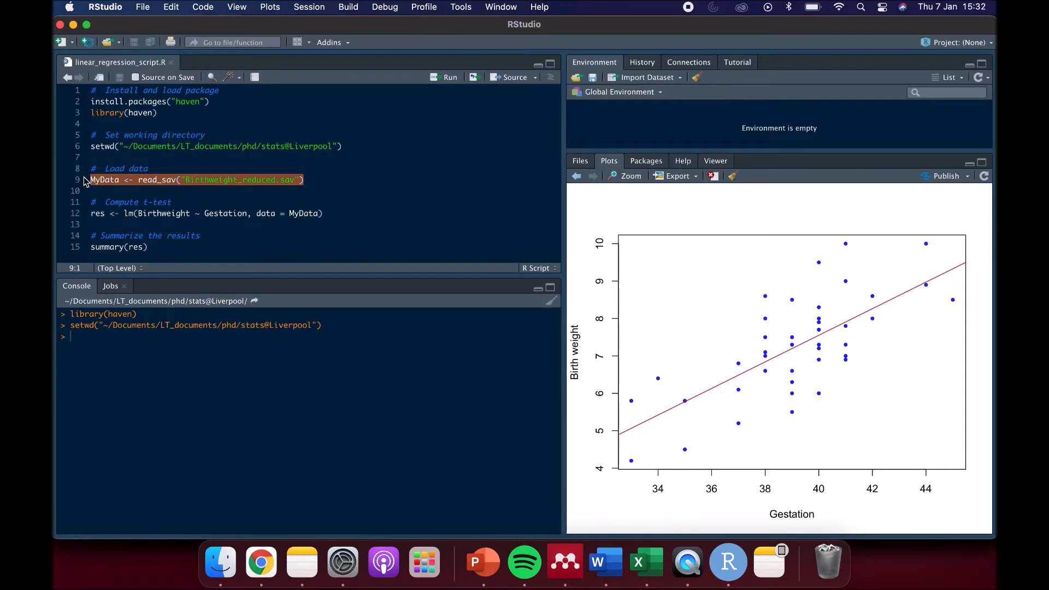
{"action": "key", "text": "super+Return"}
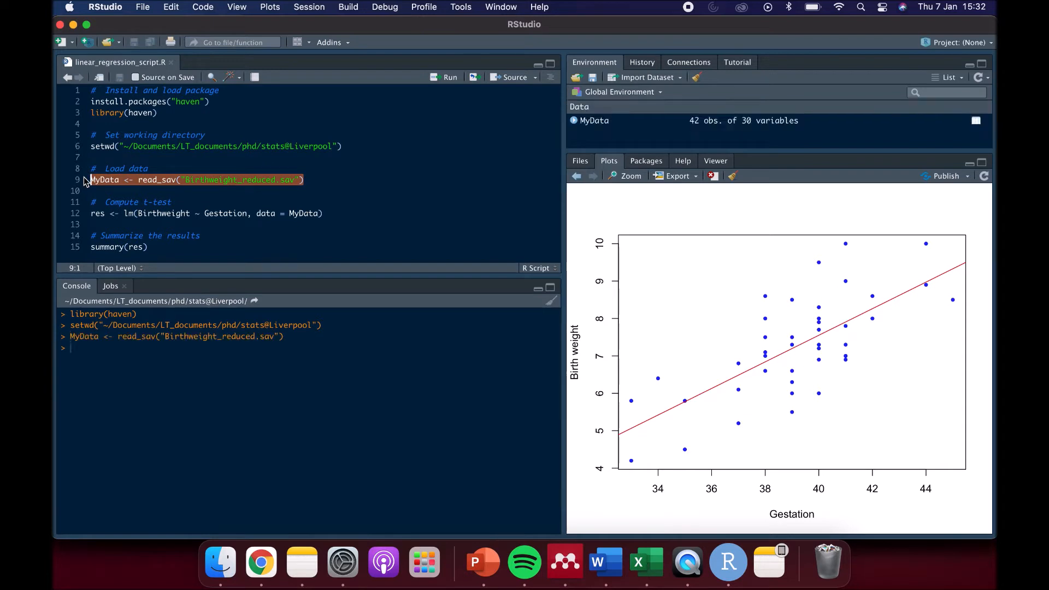
{"action": "left_click", "coordinate": [597, 127]}
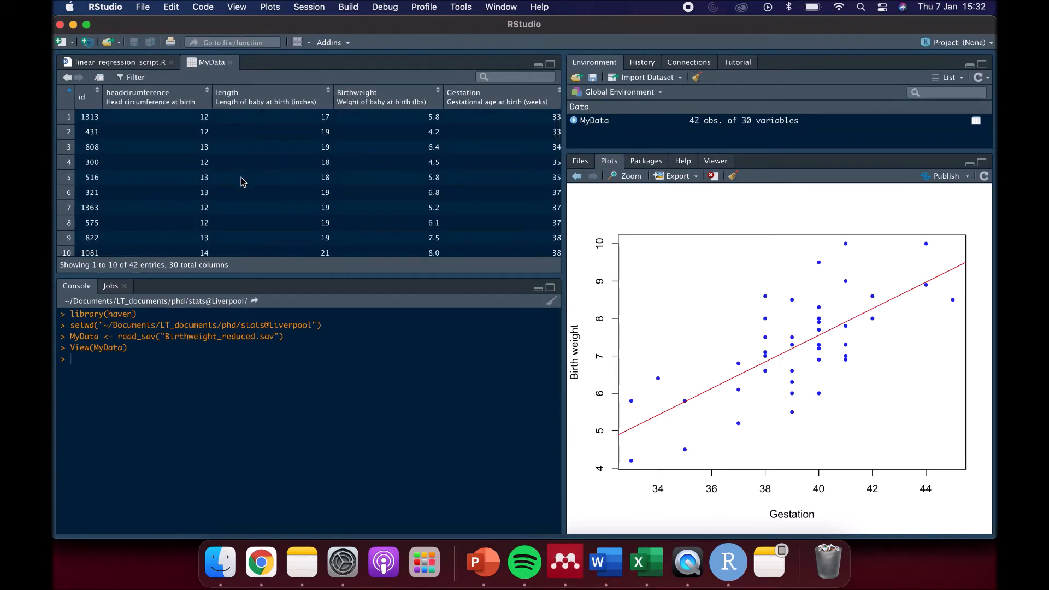
- Look through the rows and columns of the MyData table, then return to linear_regression_script.R
{"action": "scroll", "coordinate": [241, 177], "scroll_direction": "down", "scroll_amount": 6}
{"action": "scroll", "coordinate": [240, 181], "scroll_direction": "down", "scroll_amount": 5}
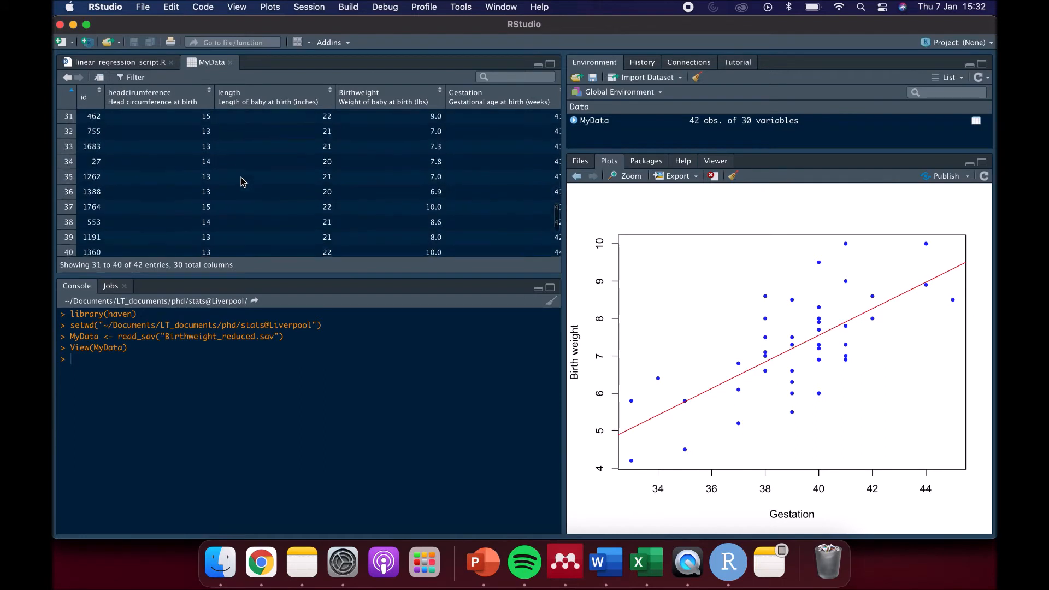
{"action": "scroll", "coordinate": [241, 181], "scroll_direction": "up", "scroll_amount": 8}
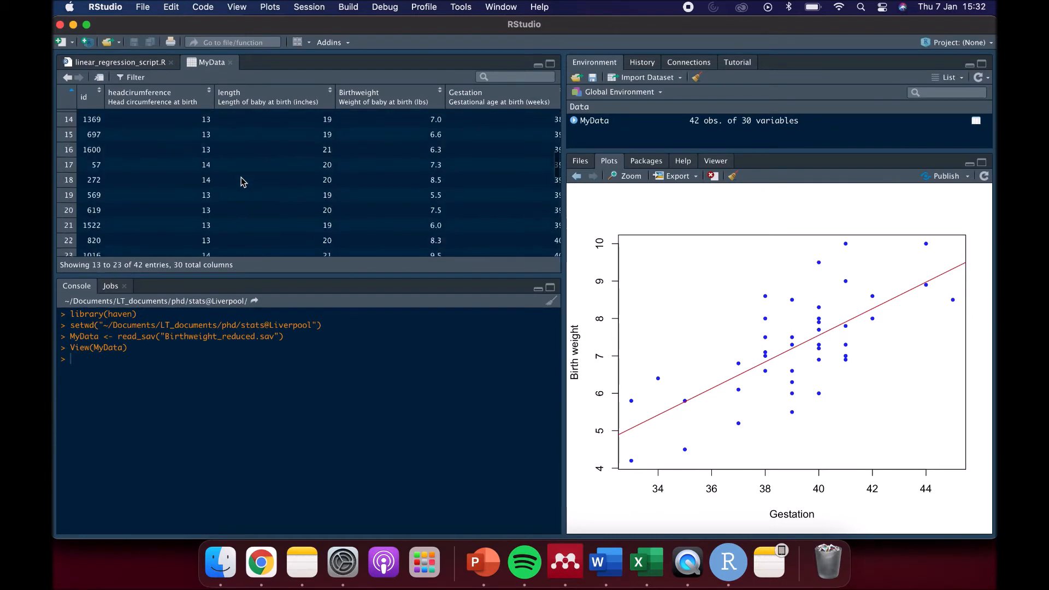
{"action": "scroll", "coordinate": [241, 181], "scroll_direction": "right", "scroll_amount": 6}
{"action": "scroll", "coordinate": [241, 181], "scroll_direction": "left", "scroll_amount": 4}
{"action": "scroll", "coordinate": [241, 181], "scroll_direction": "left", "scroll_amount": 3}
{"action": "scroll", "coordinate": [241, 180], "scroll_direction": "up", "scroll_amount": 3}
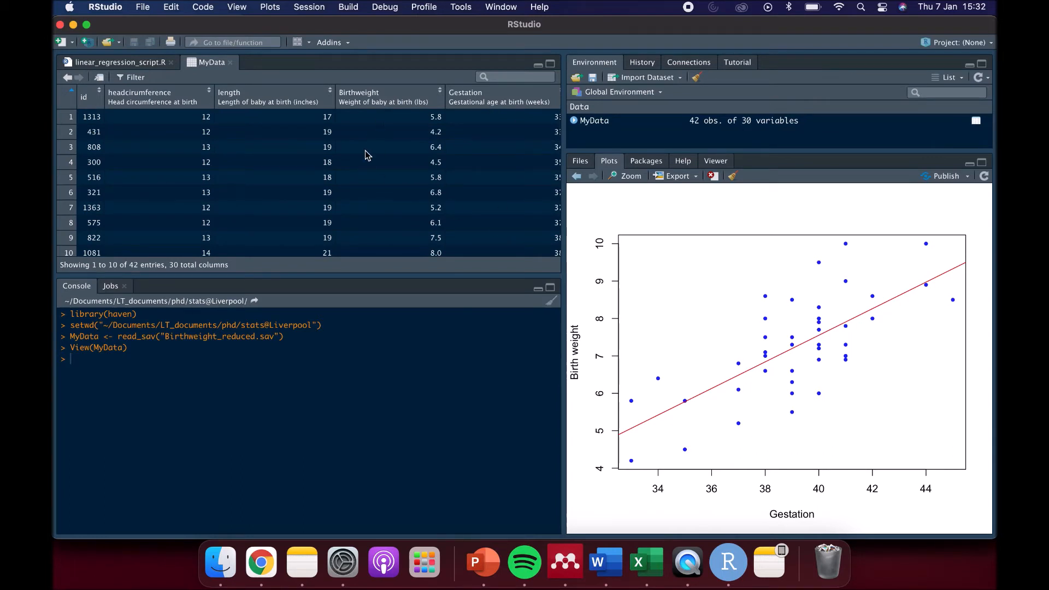
{"action": "left_click", "coordinate": [127, 63]}
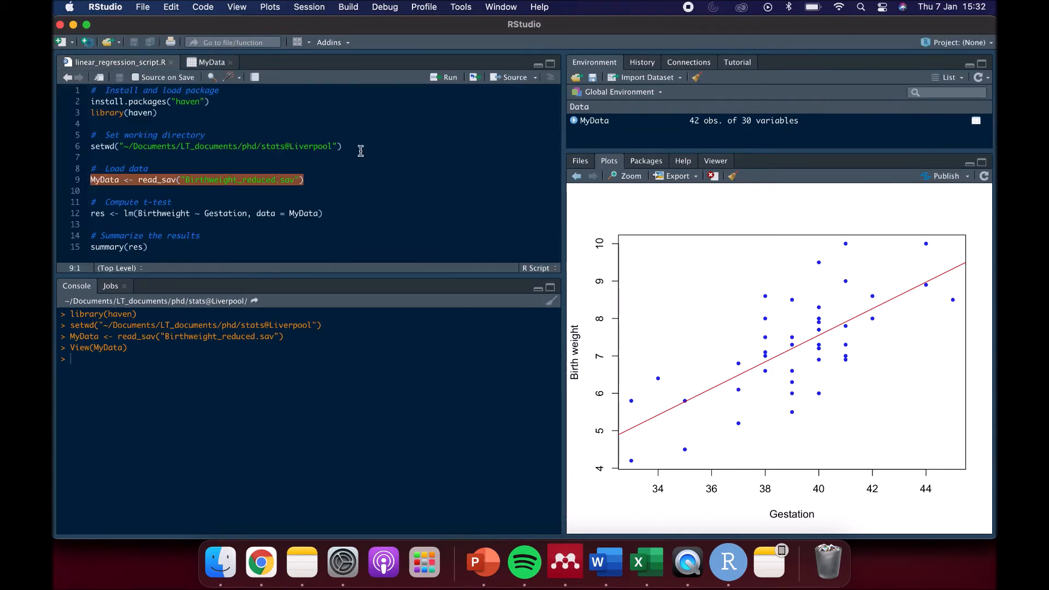
- Run the lm line of the script to fit Birthweight against Gestation from MyData and store the model in res
{"action": "left_click", "coordinate": [372, 191]}
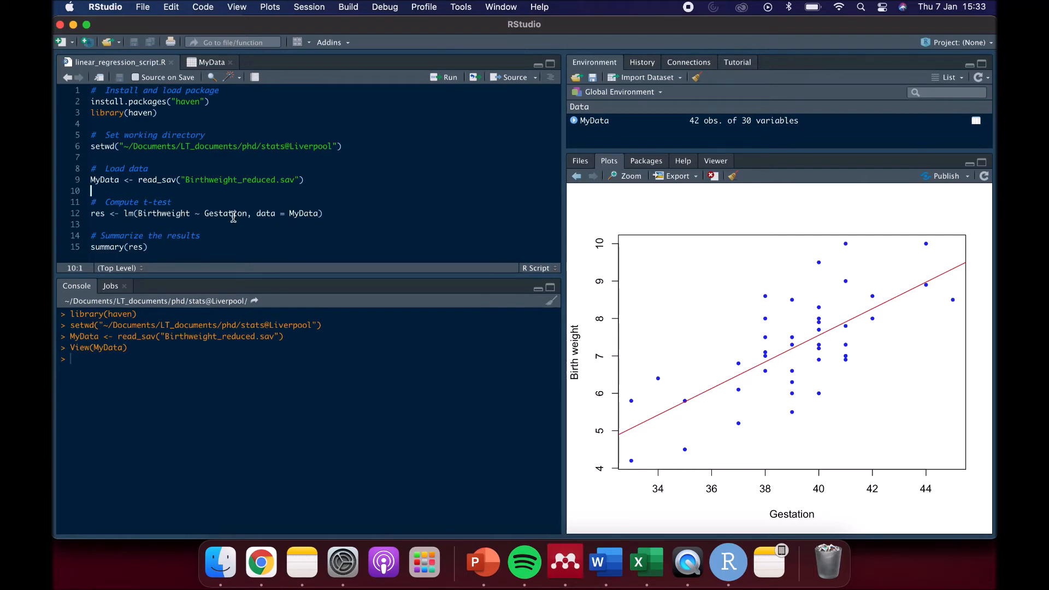
{"action": "left_click", "coordinate": [212, 64]}
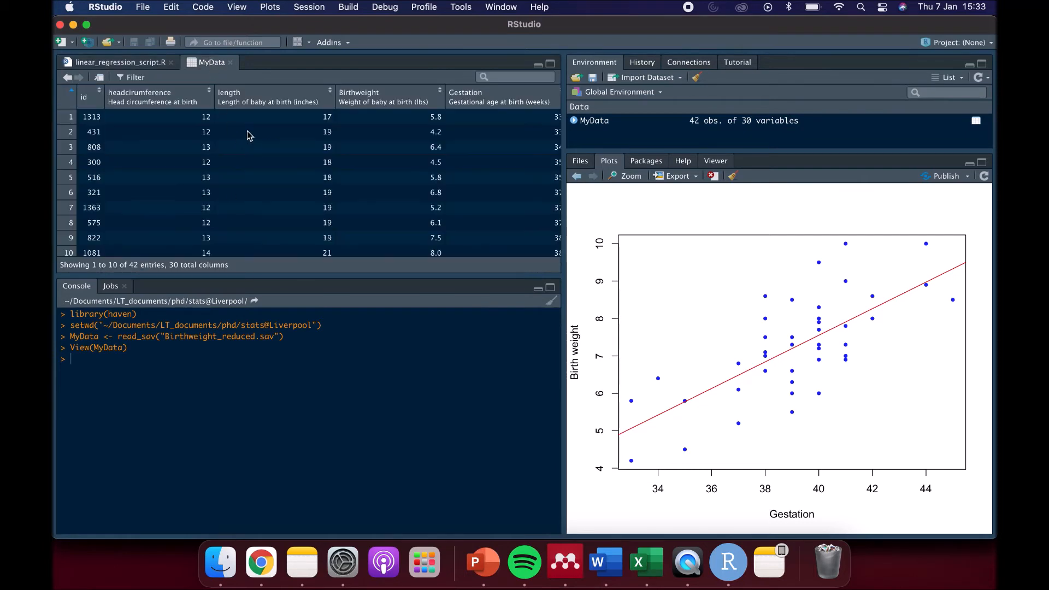
{"action": "left_click", "coordinate": [112, 64]}
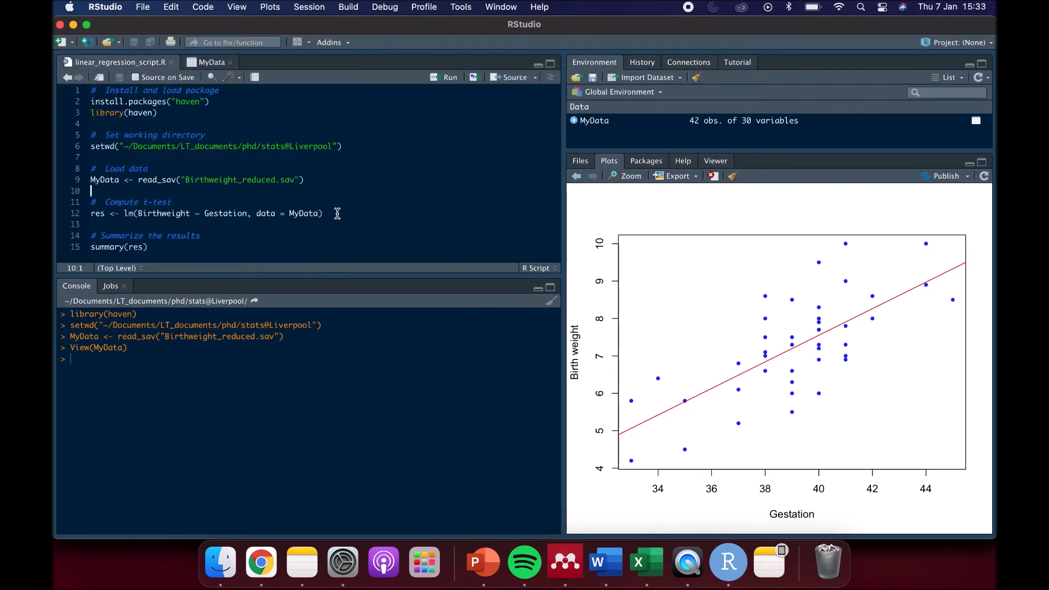
{"action": "left_click_drag", "start_coordinate": [336, 213], "coordinate": [272, 213]}
{"action": "left_click_drag", "start_coordinate": [65, 213], "coordinate": [56, 215]}
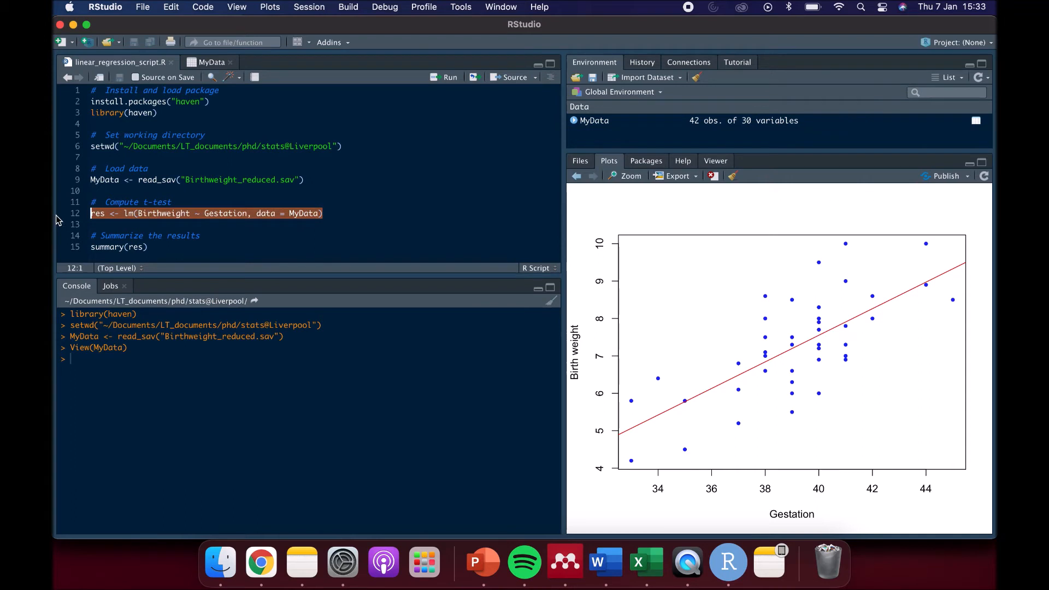
{"action": "key", "text": "super+Return"}
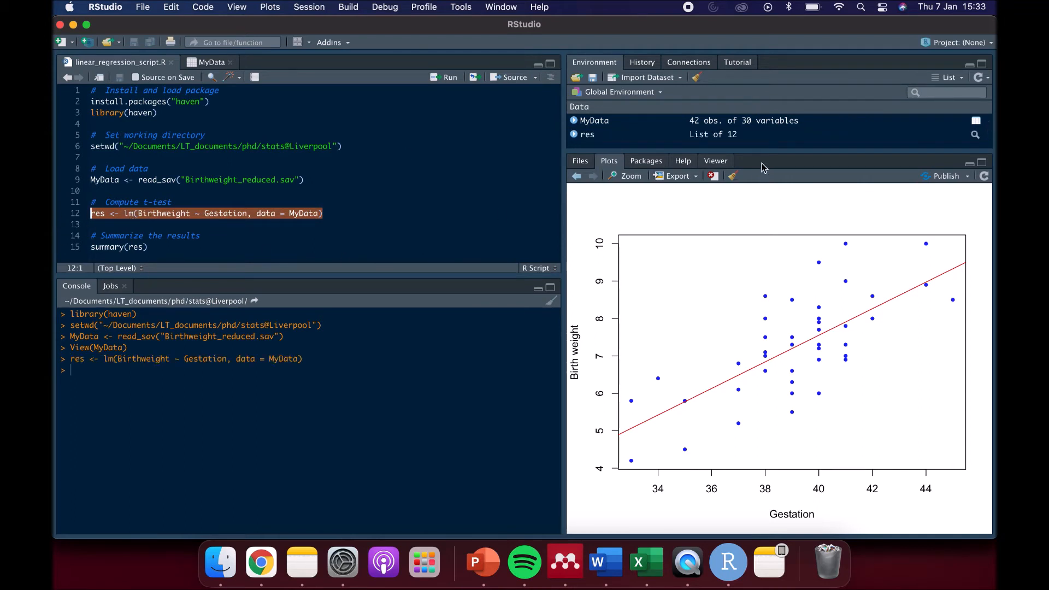
- Run the script line summary(res) to print the regression summary in the console
{"action": "left_click", "coordinate": [195, 244]}
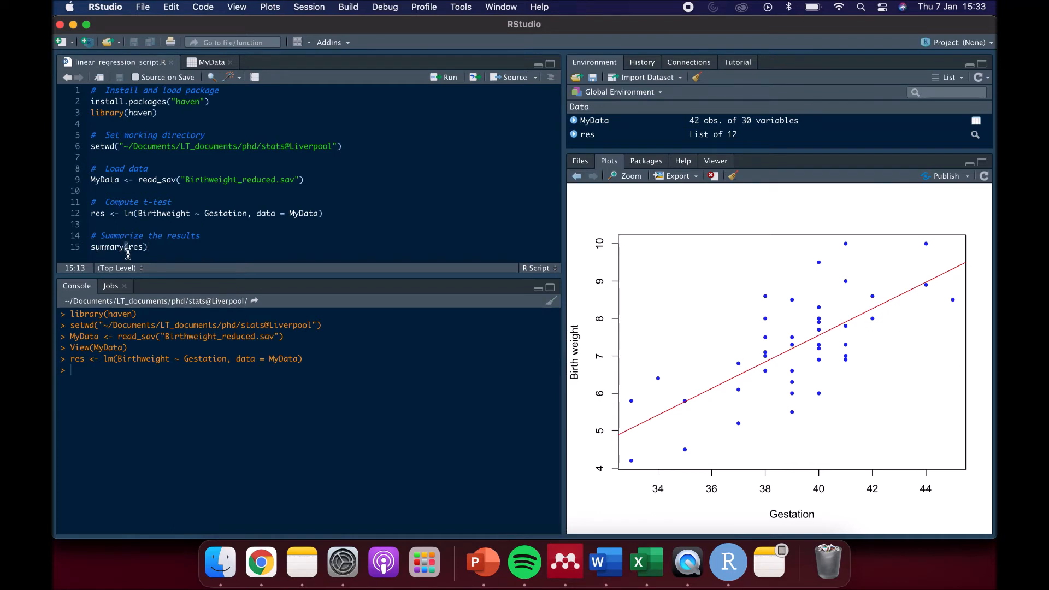
{"action": "left_click_drag", "start_coordinate": [155, 247], "coordinate": [88, 254]}
{"action": "key", "text": "super+Return"}
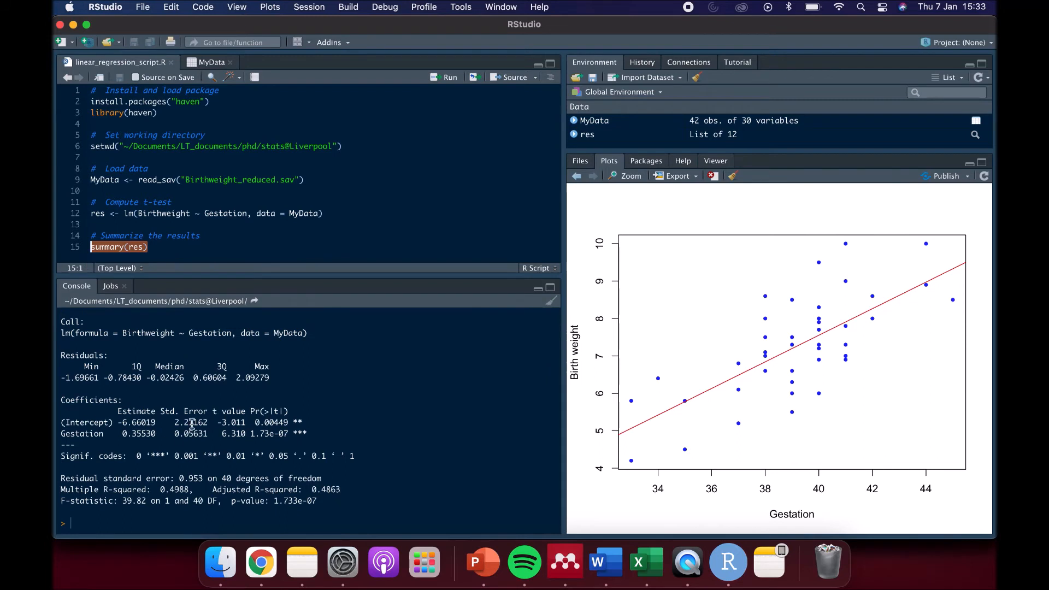